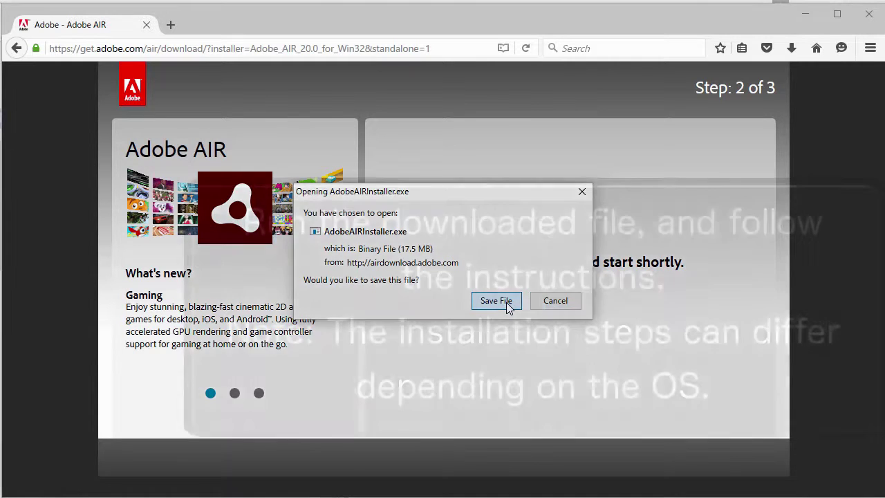
Save AdobeAIRInstaller.exe from Firefox and run it from the downloads list.
click(506, 302)
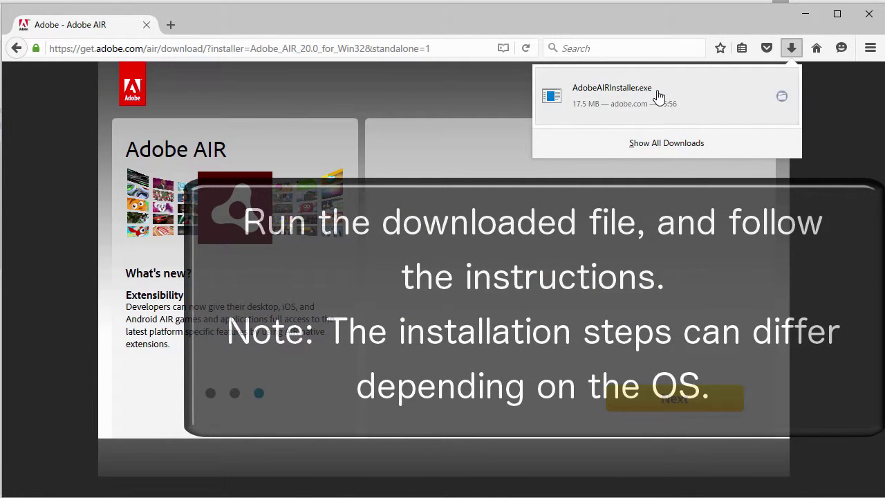
click(658, 96)
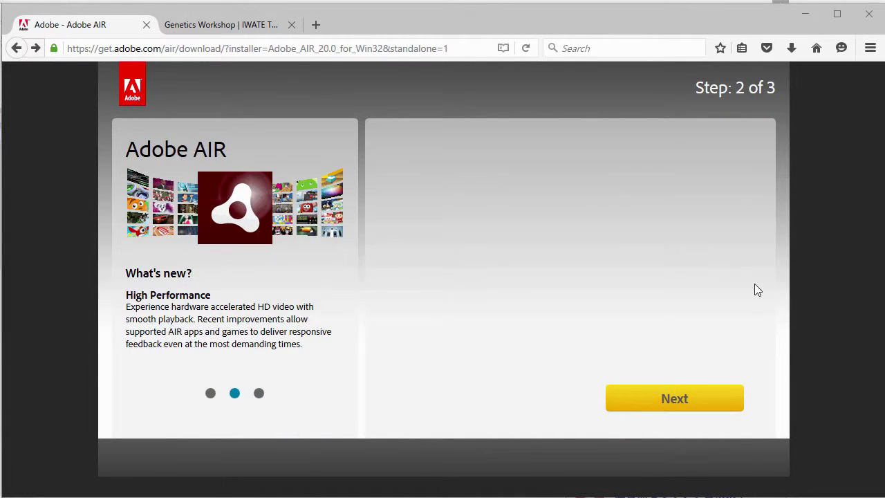
Search 'f-tree iwate megabank', open the iwate-megabank.org genetics page, and scroll to its Download Form.
click(446, 48)
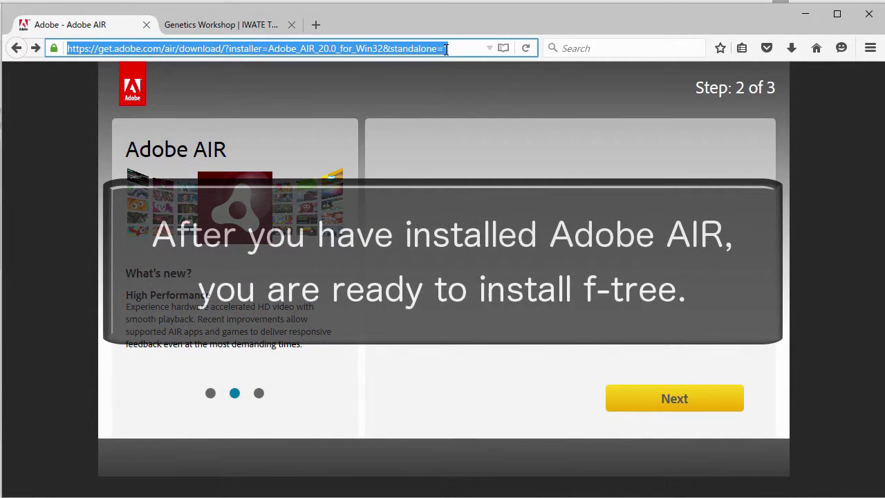
text(f-tree)
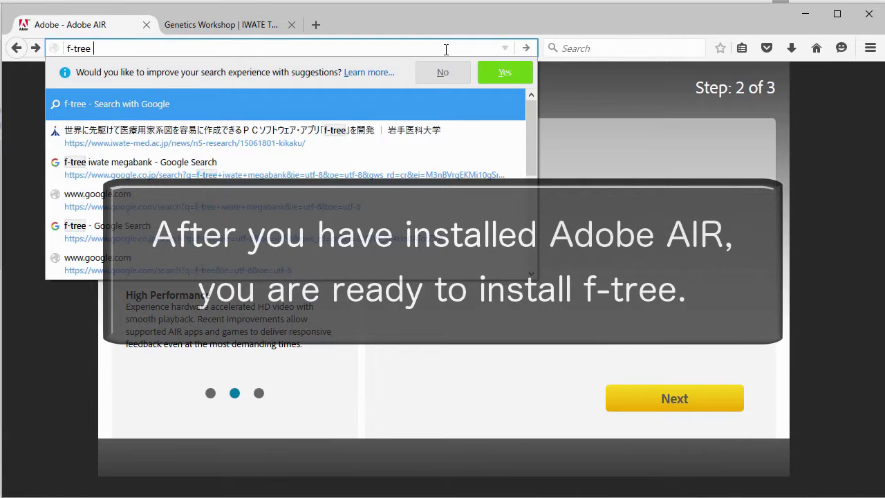
text( iwate megabank)
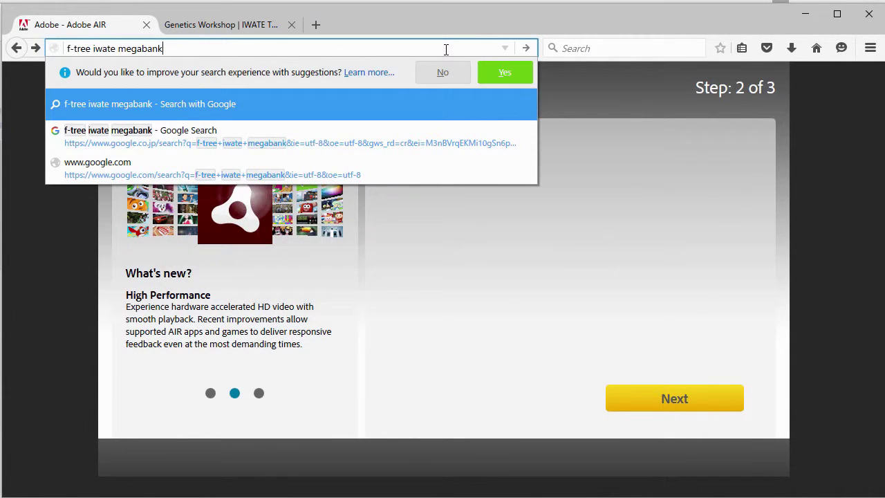
key(Return)
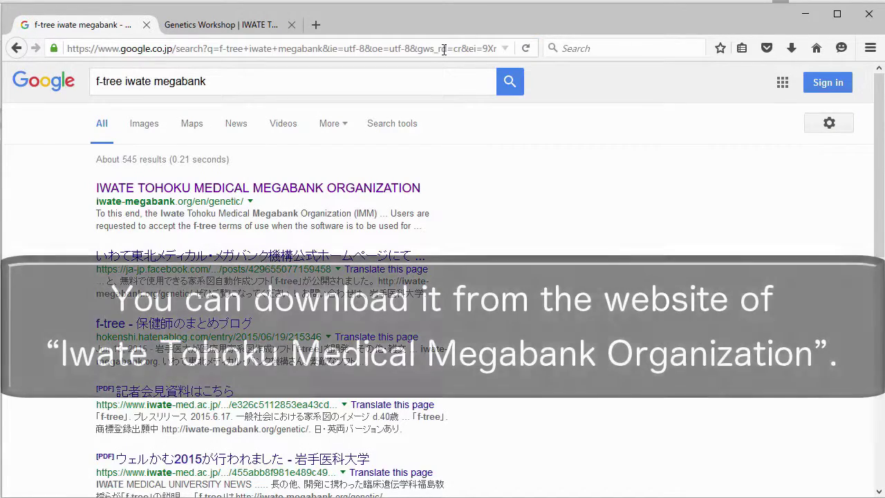
click(385, 189)
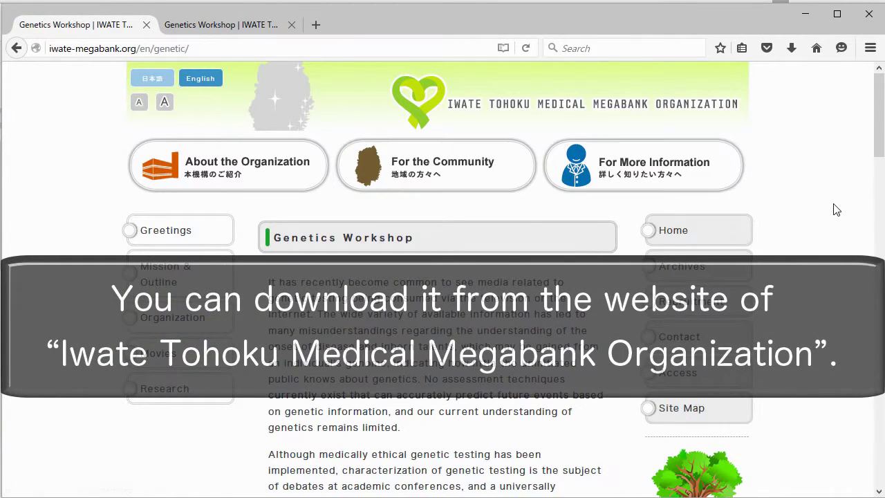
scroll(827, 207, down, 10)
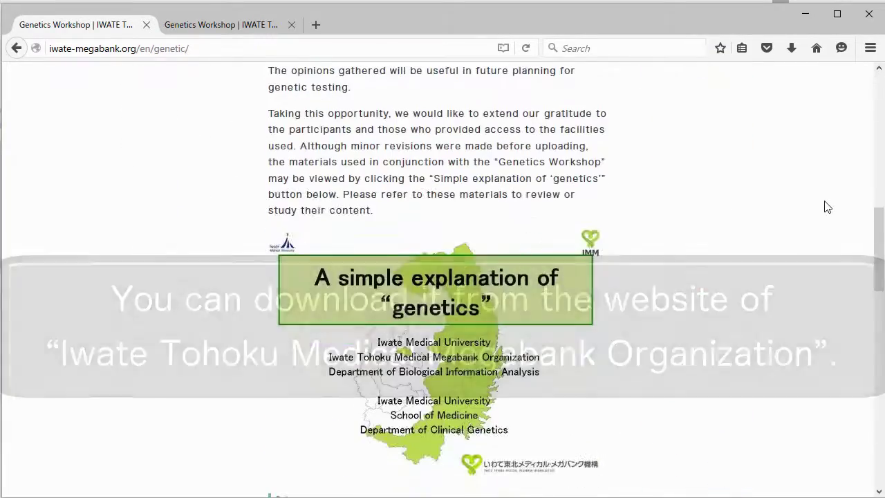
scroll(827, 207, down, 10)
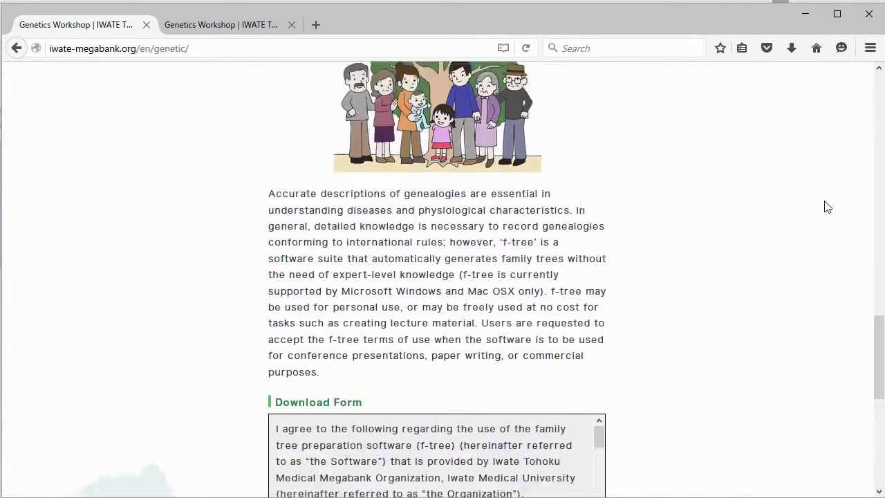
scroll(827, 206, down, 3)
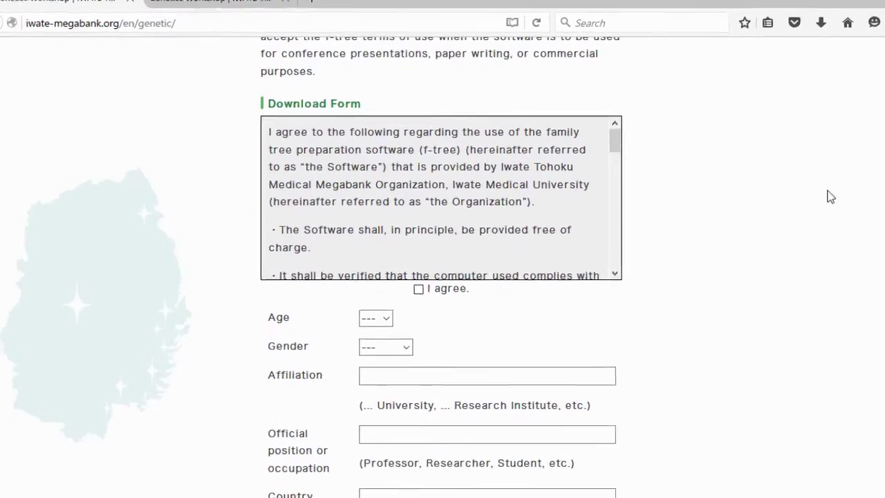
drag(649, 111, 668, 247)
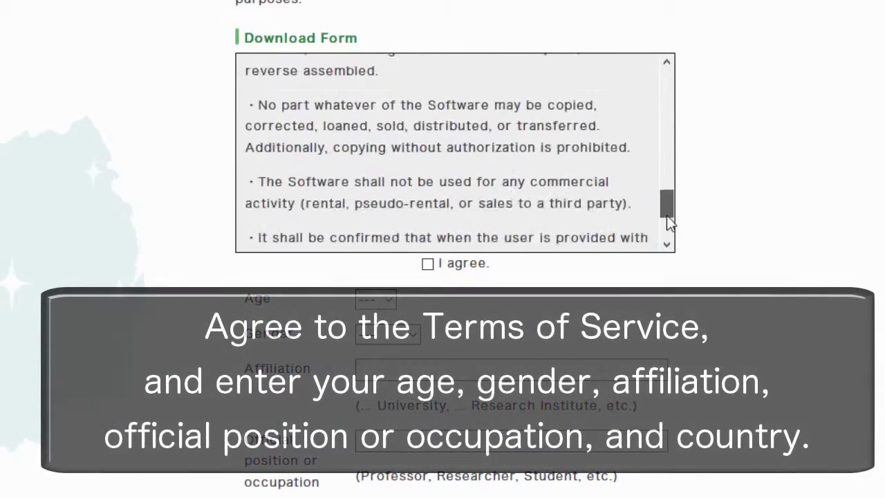
scroll(693, 245, down, 3)
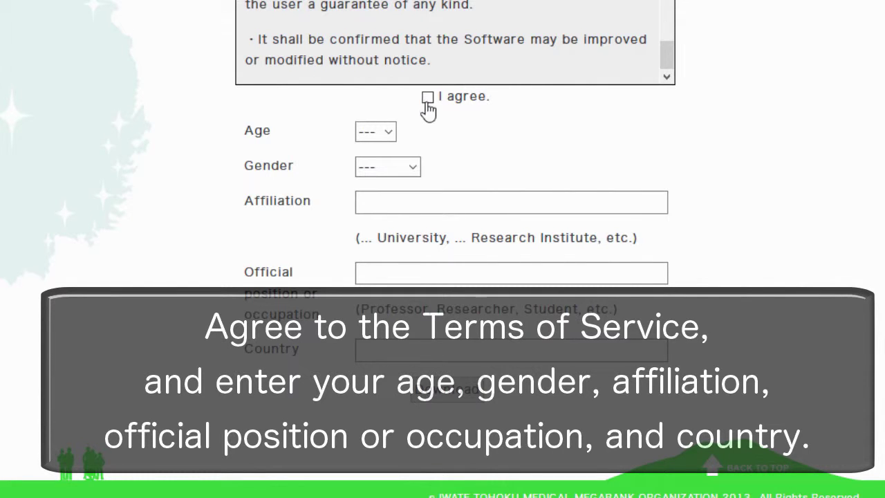
Accept the f-tree terms and set age to 30s and gender to Women.
click(382, 140)
click(381, 205)
click(413, 169)
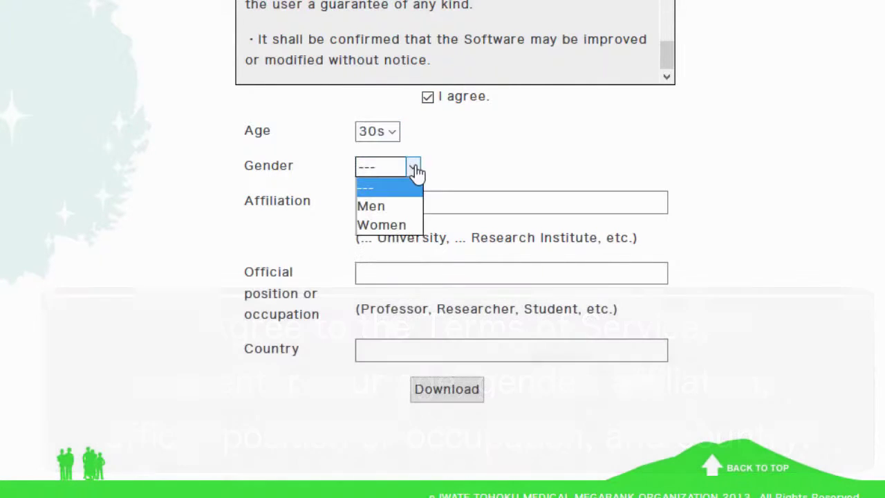
click(388, 224)
click(411, 201)
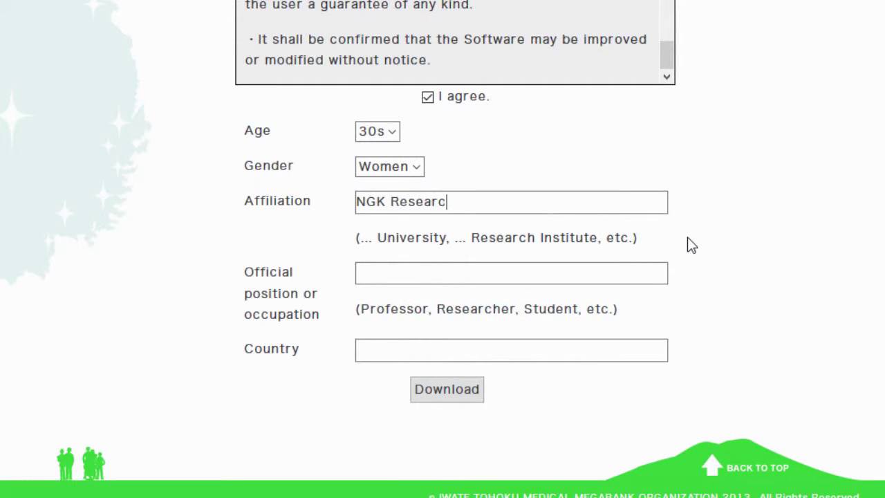
Enter NGK Research Institute, Researcher and UK, then download and open f-tree_en_1.1.5.zip.
text(NGK Research Institute)
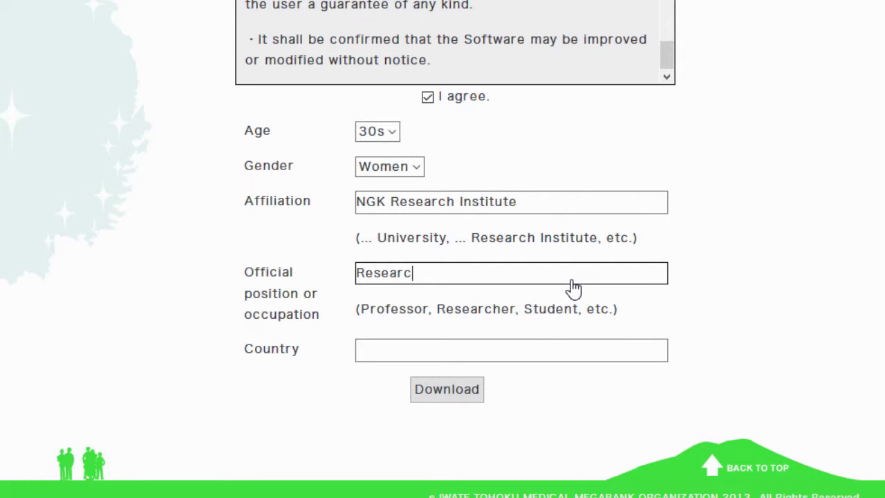
click(573, 287)
text(Researcher)
click(537, 353)
text(UK)
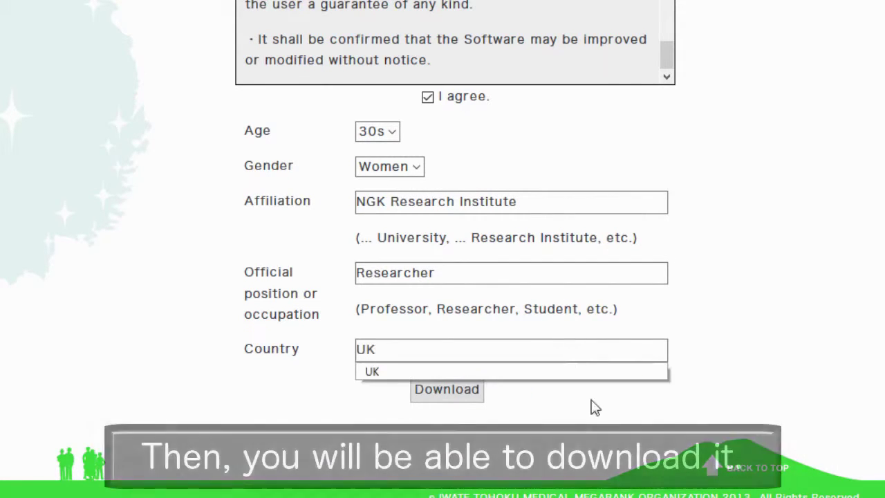
click(453, 401)
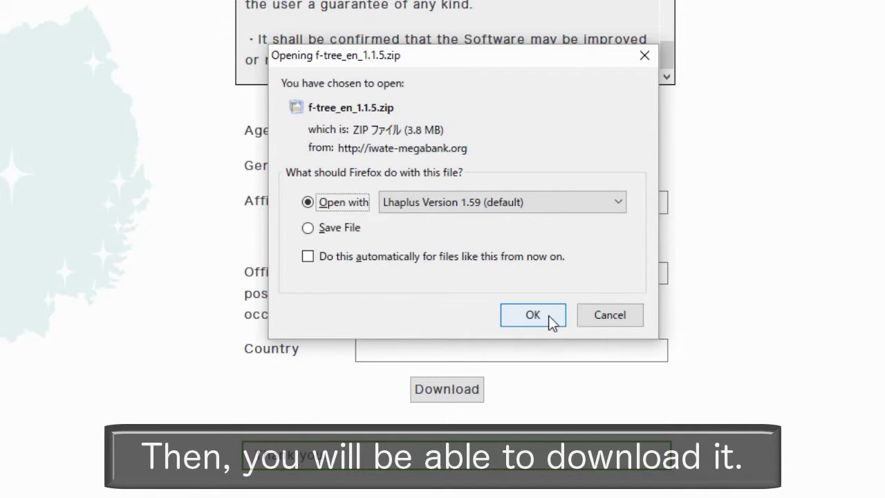
click(552, 320)
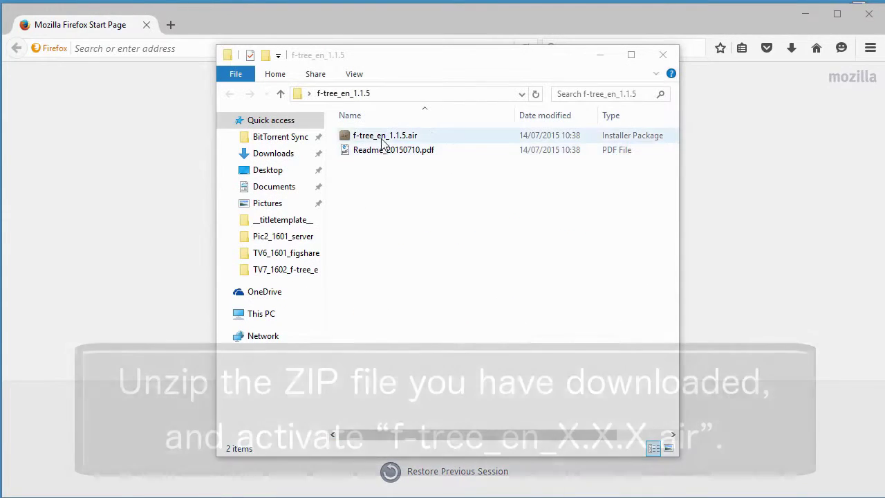
Install f-tree(en) from f-tree_en_1.1.5.air using the default installation preferences.
double_click(382, 142)
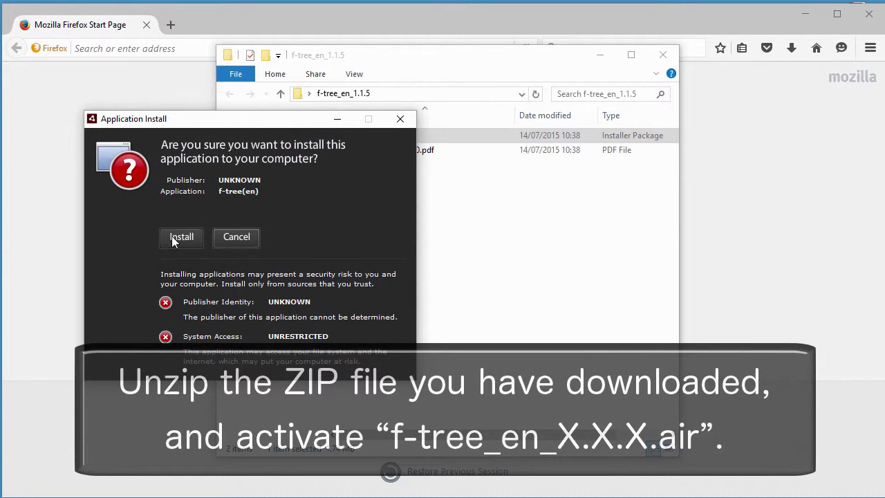
click(173, 239)
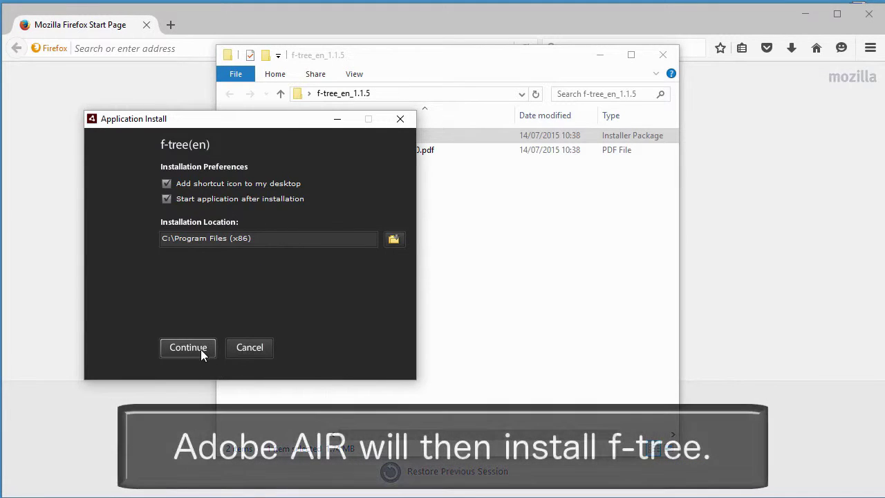
click(201, 348)
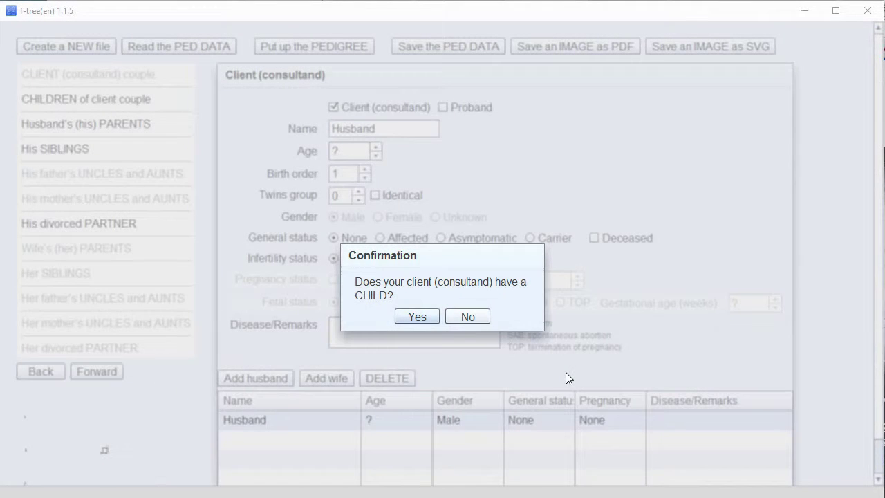
Confirm the client has a child, enter the client's name, and add his wife's full name.
click(415, 317)
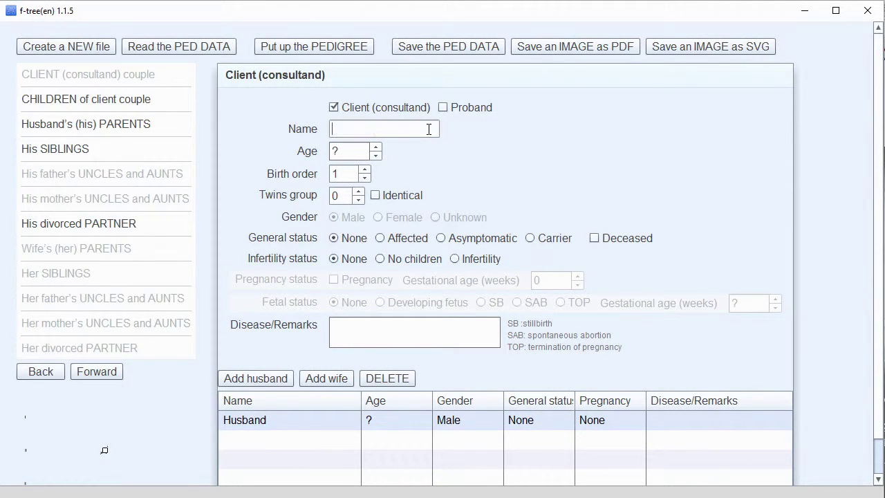
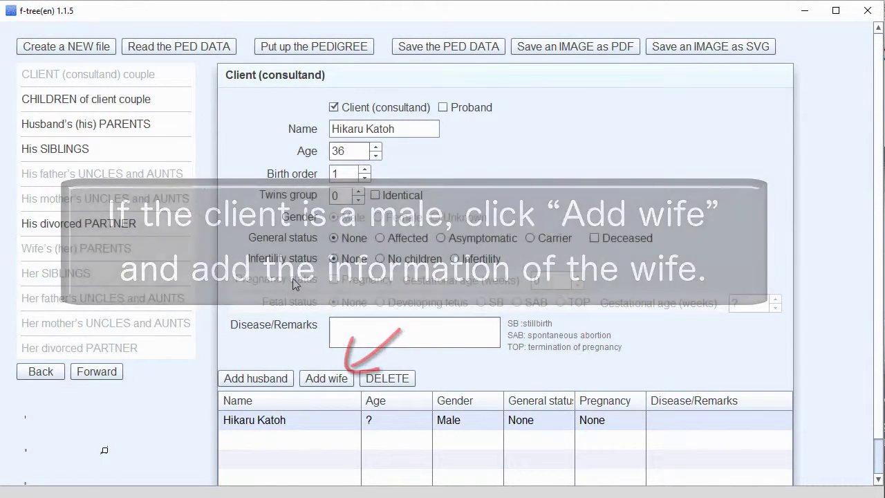
click(314, 379)
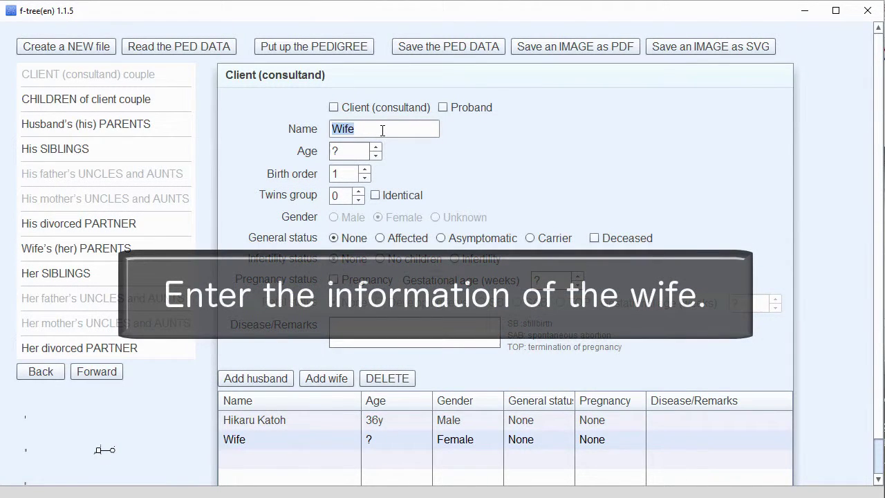
key(Return)
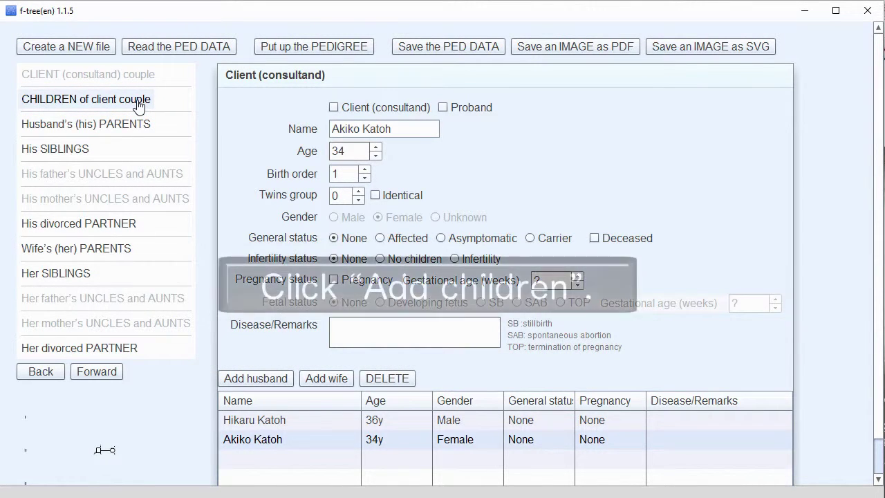
Add a child to the couple, replacing the placeholder with the son's full name.
click(139, 107)
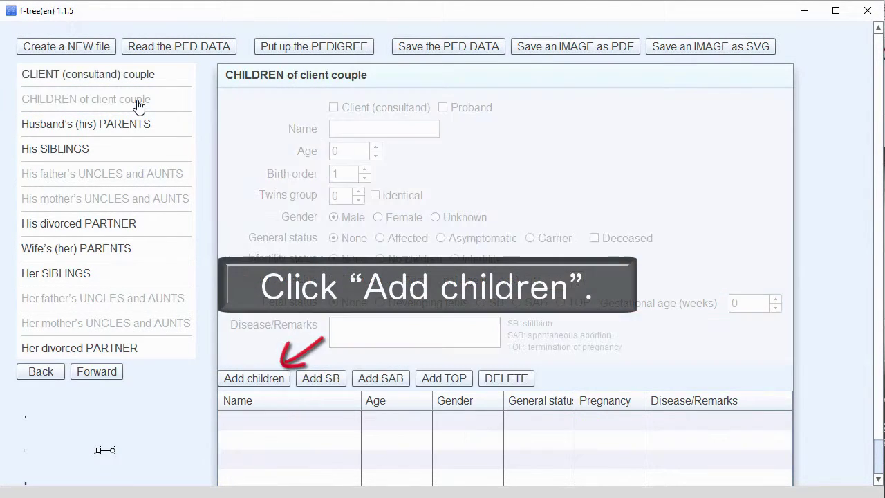
click(280, 379)
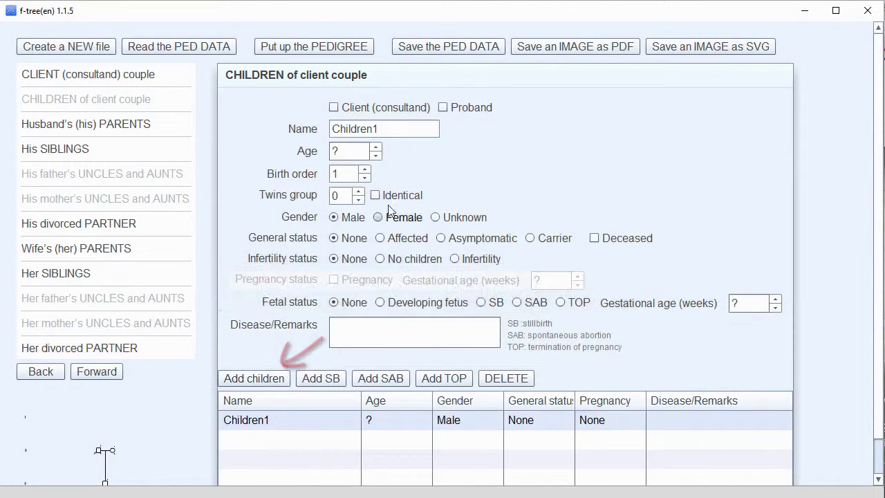
key(BackSpace)
key(BackSpace)
key(BackSpace)
key(BackSpace)
key(BackSpace)
key(BackSpace)
key(BackSpace)
key(BackSpace)
key(BackSpace)
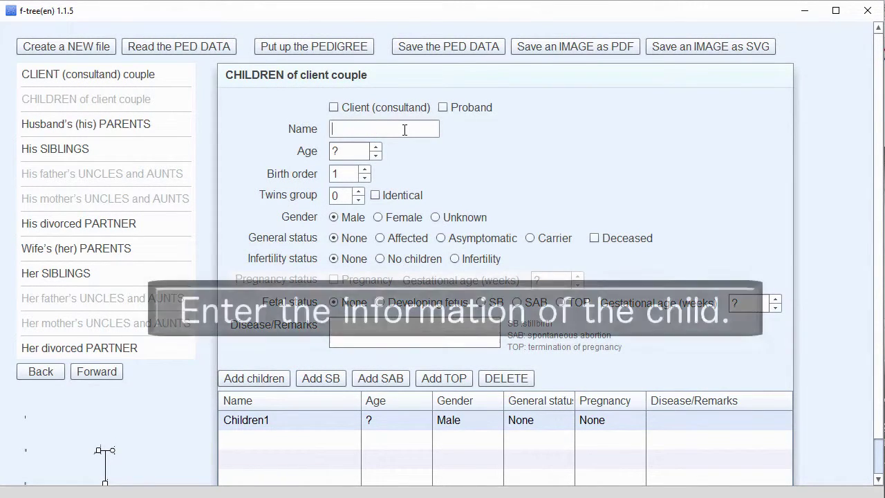
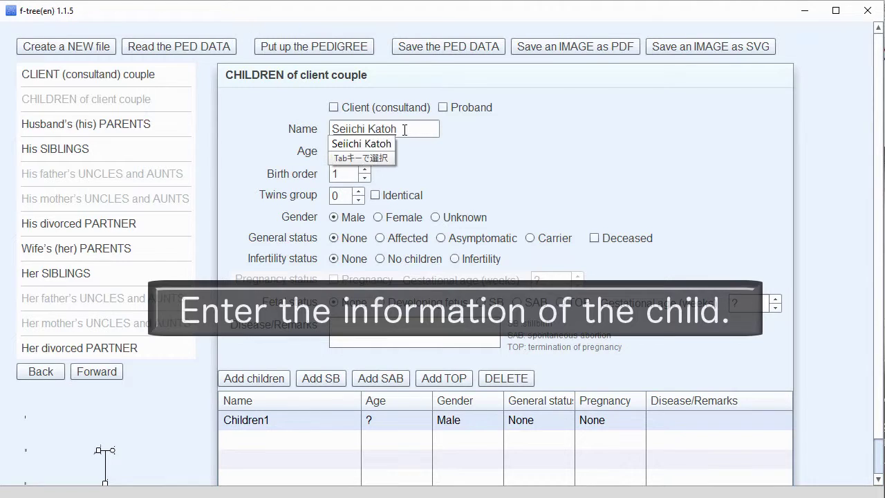
key(Return)
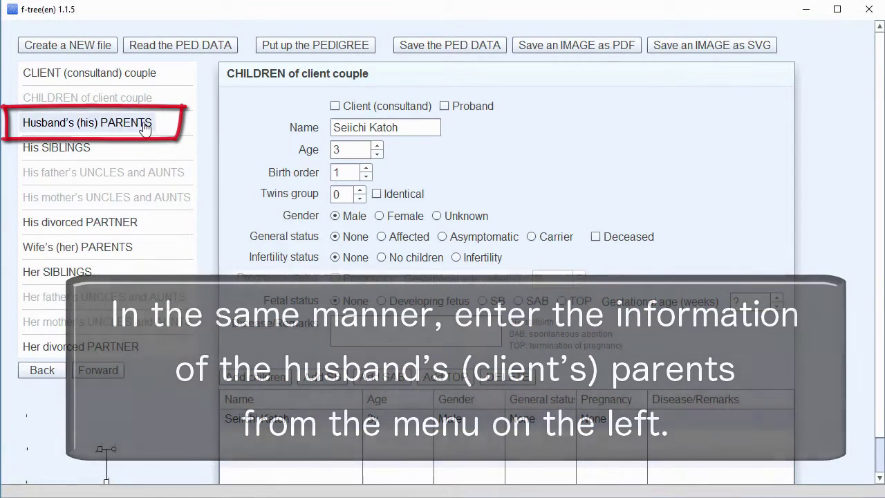
Add the husband's father, aged 65, with his full name.
click(145, 127)
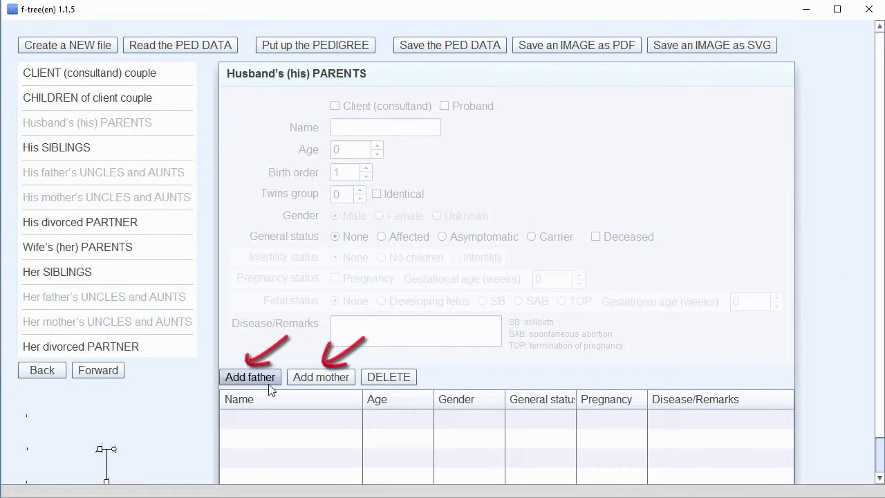
click(250, 377)
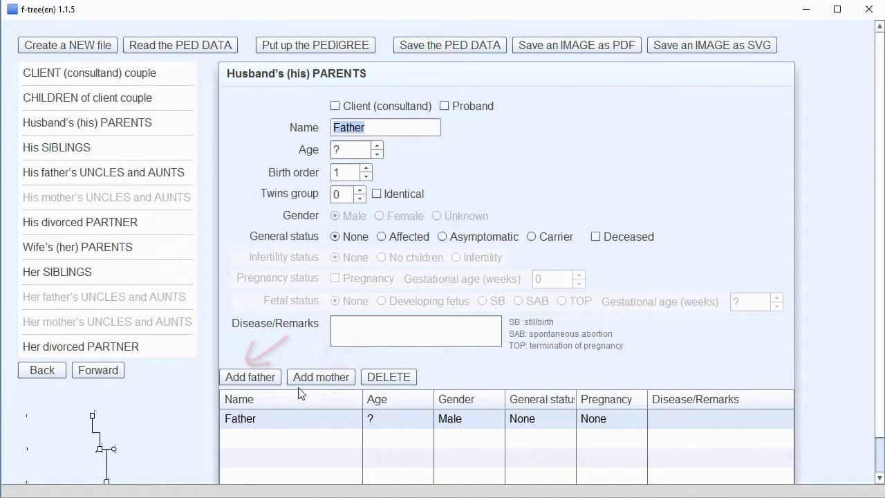
text(Se)
key(BackSpace)
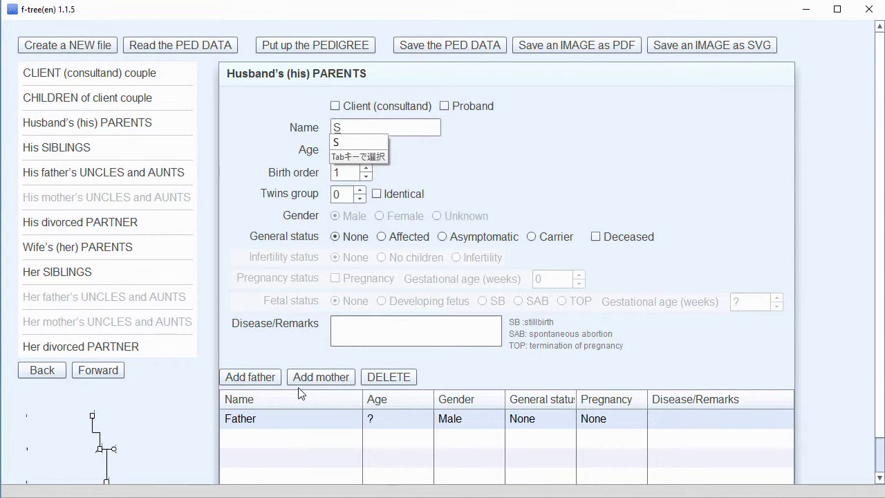
key(BackSpace)
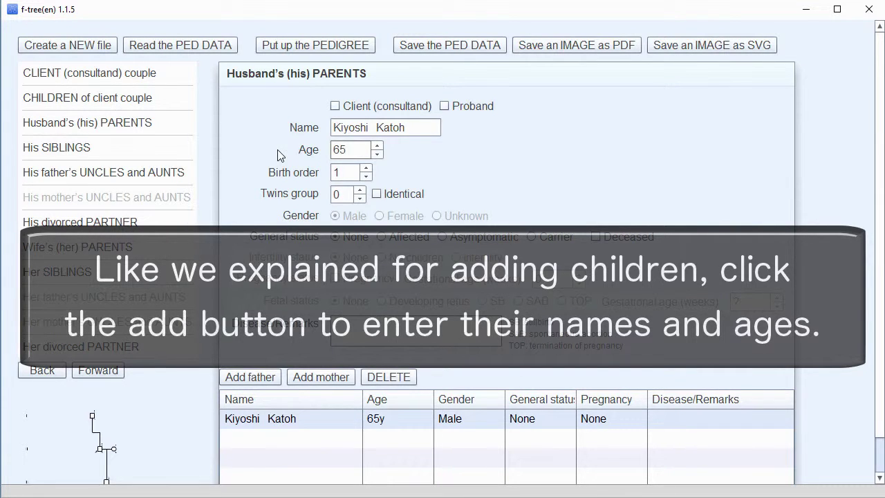
Add the husband's mother with her full name and age 59.
click(348, 378)
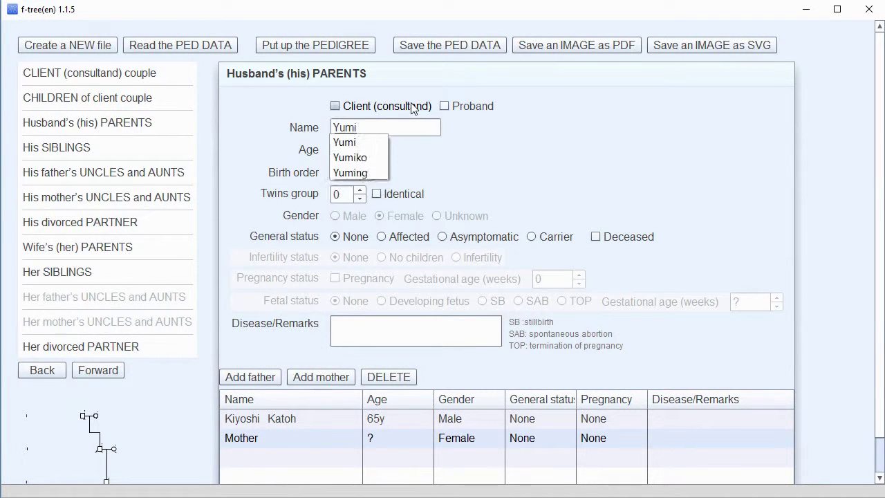
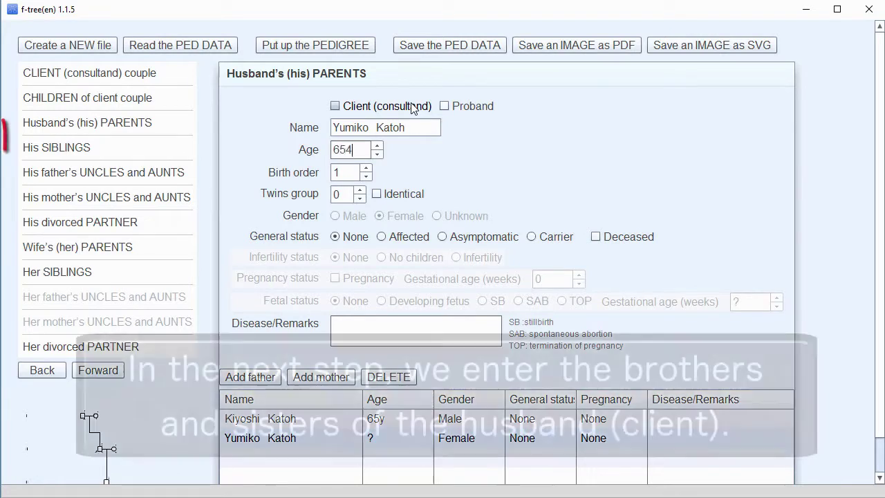
scroll(178, 254, down, 1)
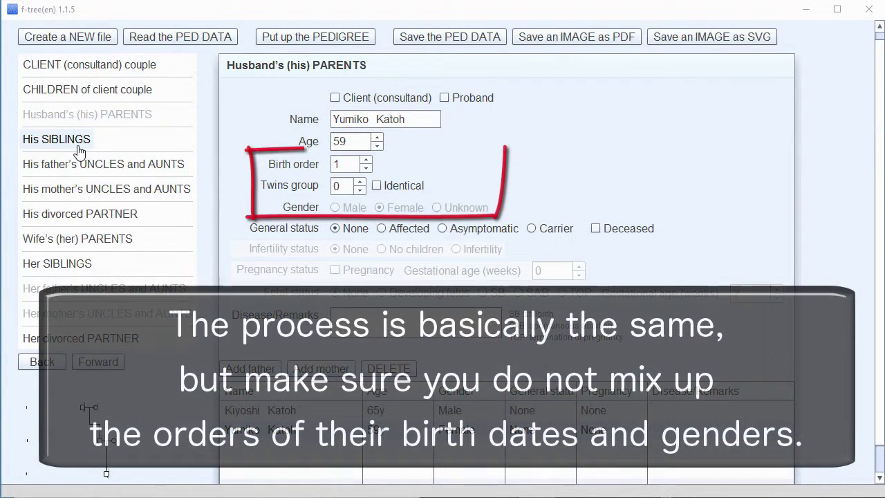
click(78, 147)
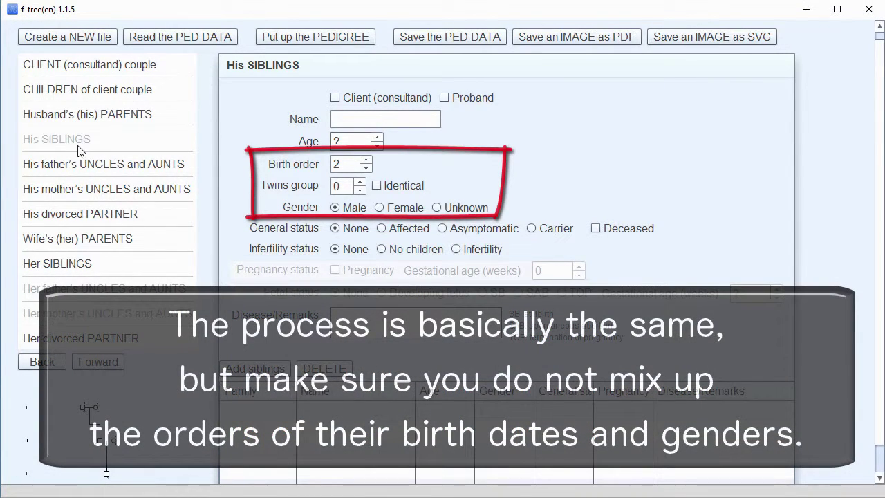
Add the husband's sister with her full name, set as female.
click(258, 369)
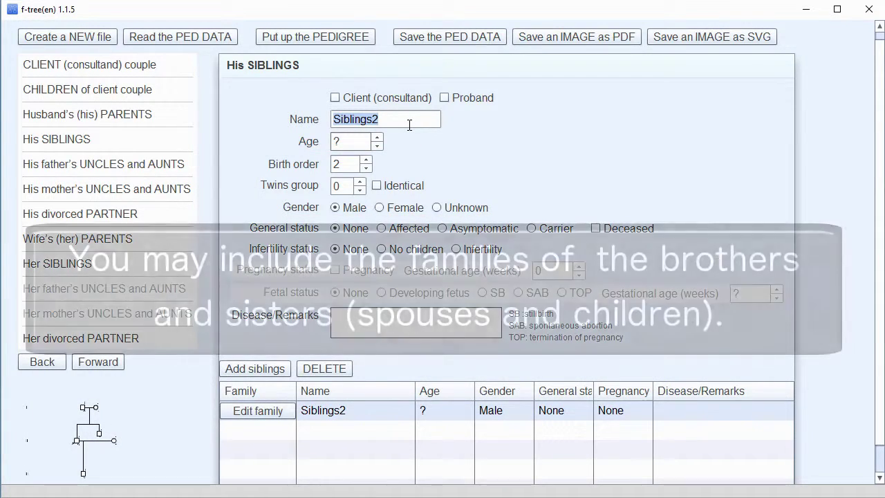
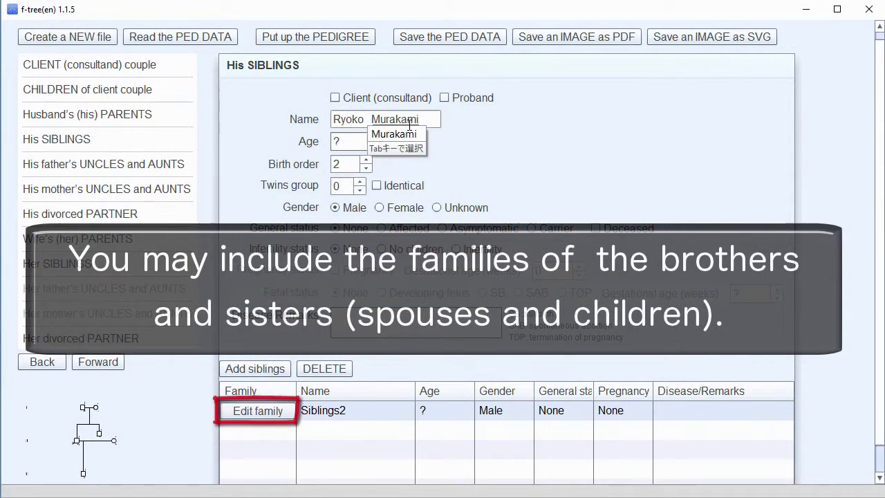
key(Tab)
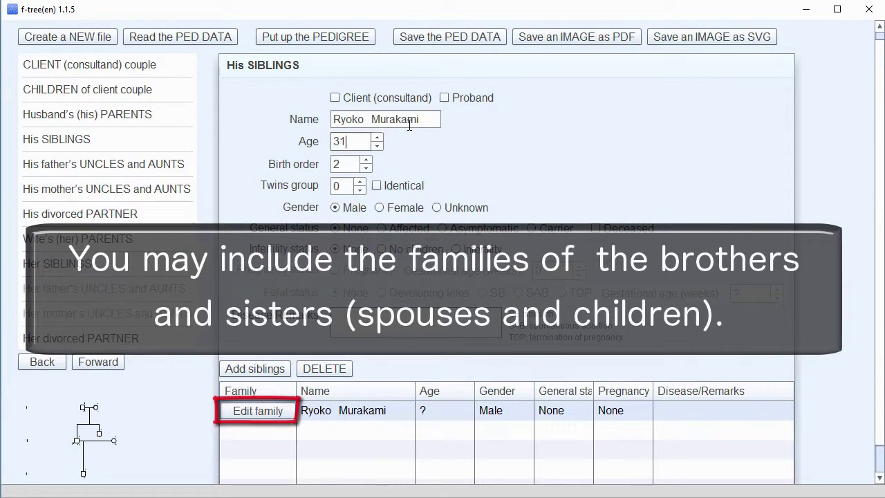
click(379, 207)
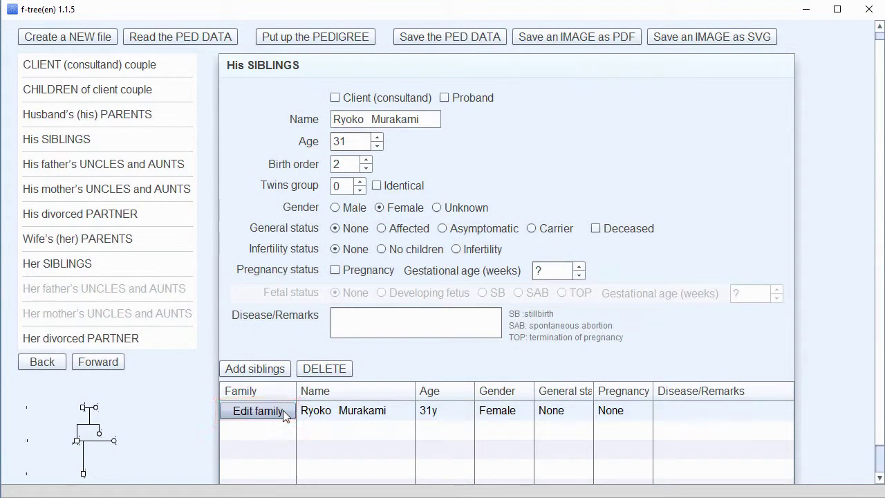
In the sister's family, add her partner with his full name and add a child.
click(288, 412)
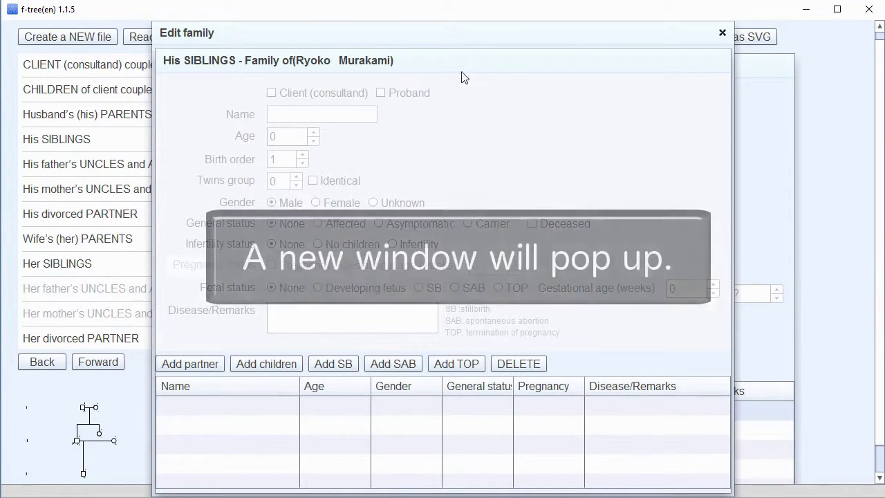
drag(470, 40, 508, 46)
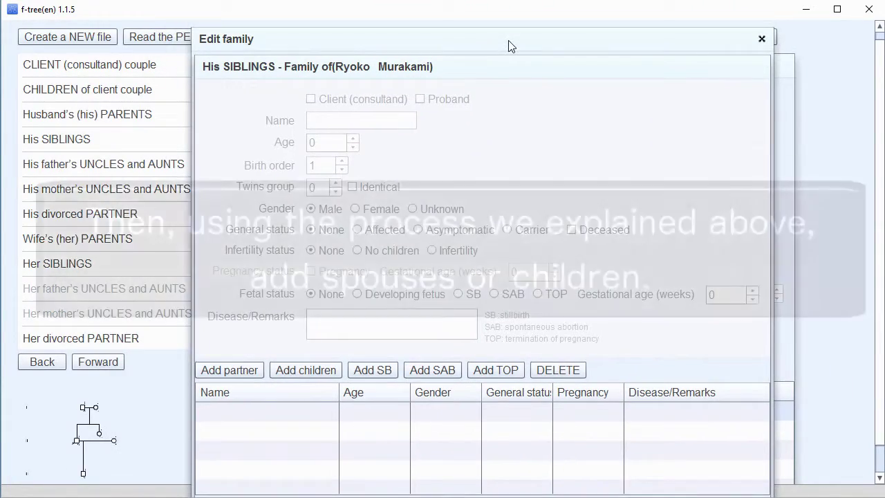
click(249, 370)
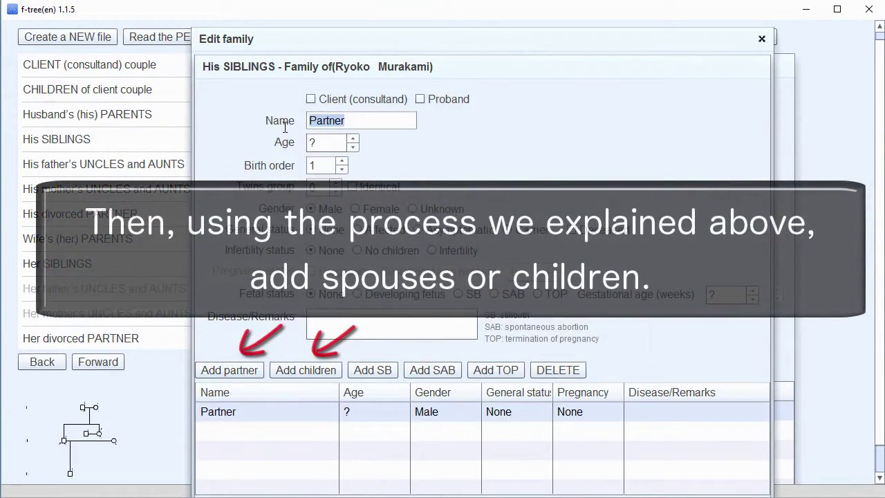
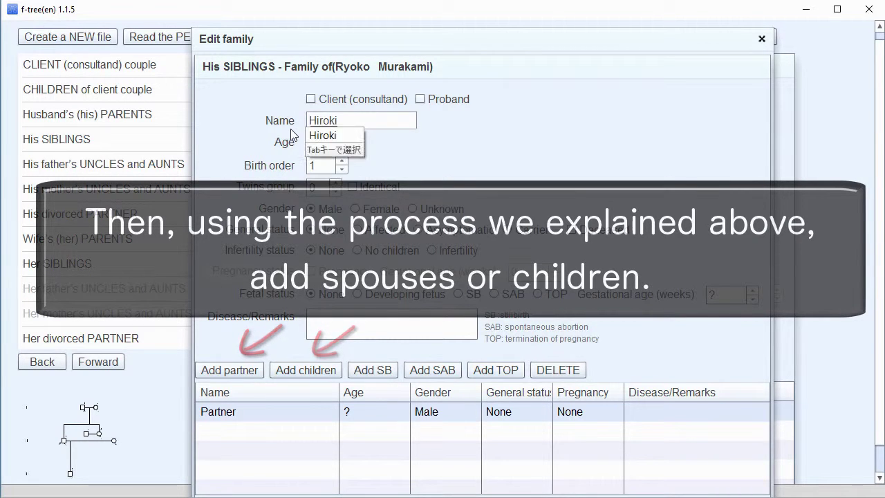
click(312, 143)
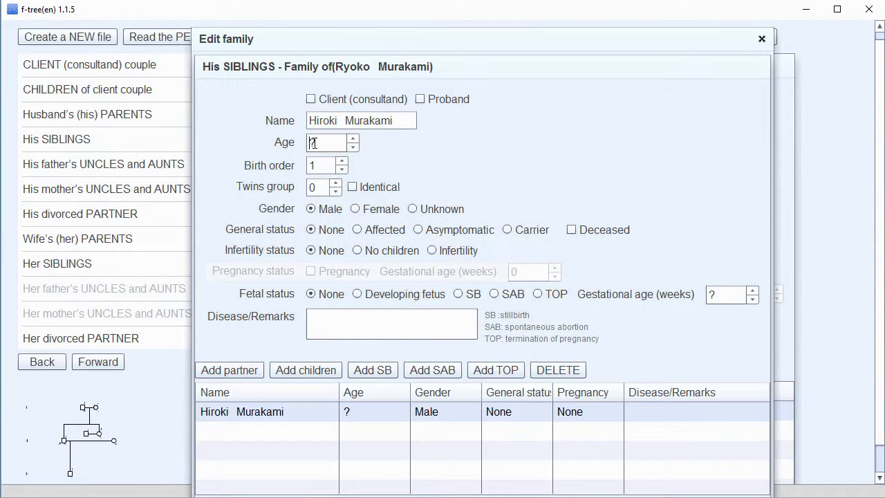
click(287, 369)
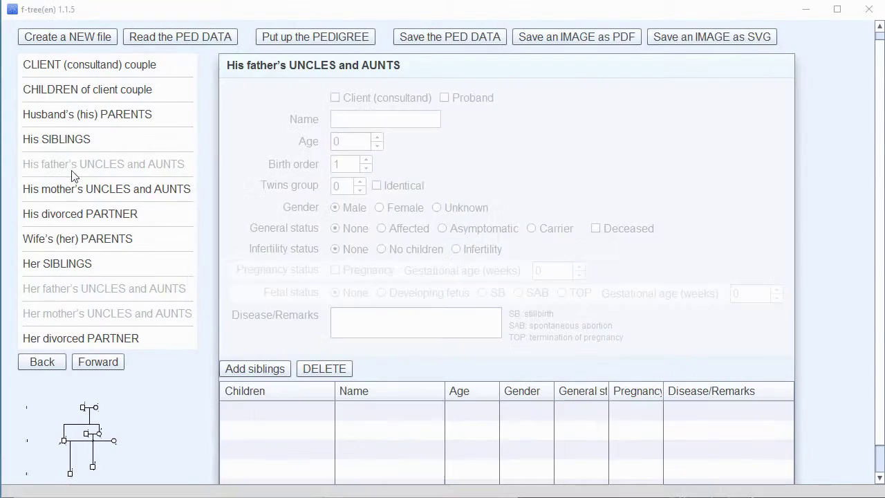
Add three relatives with their full names to his father's uncles and aunts.
click(254, 368)
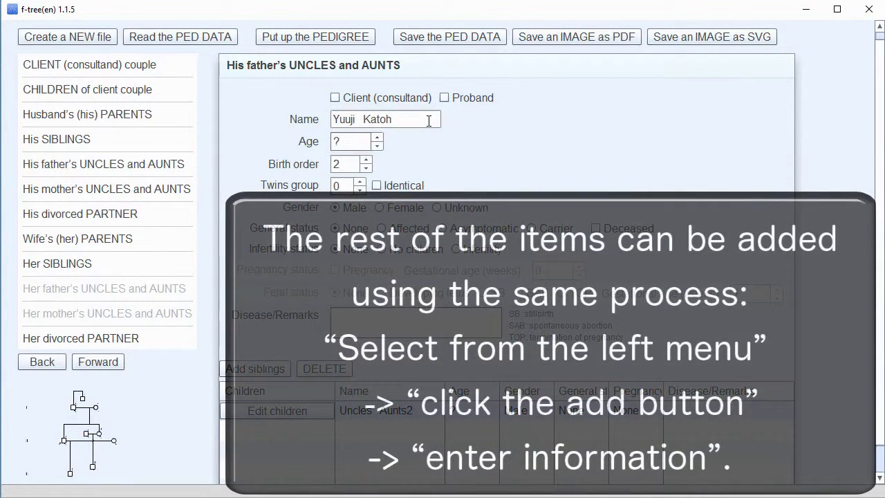
click(254, 369)
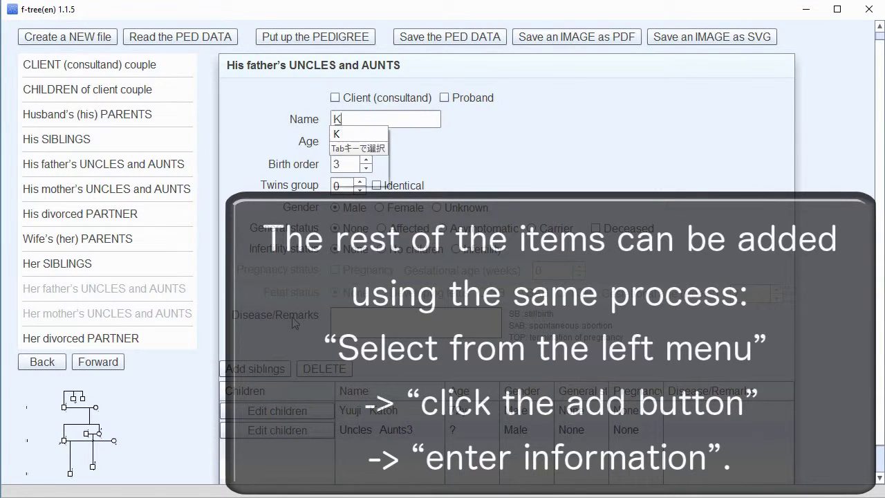
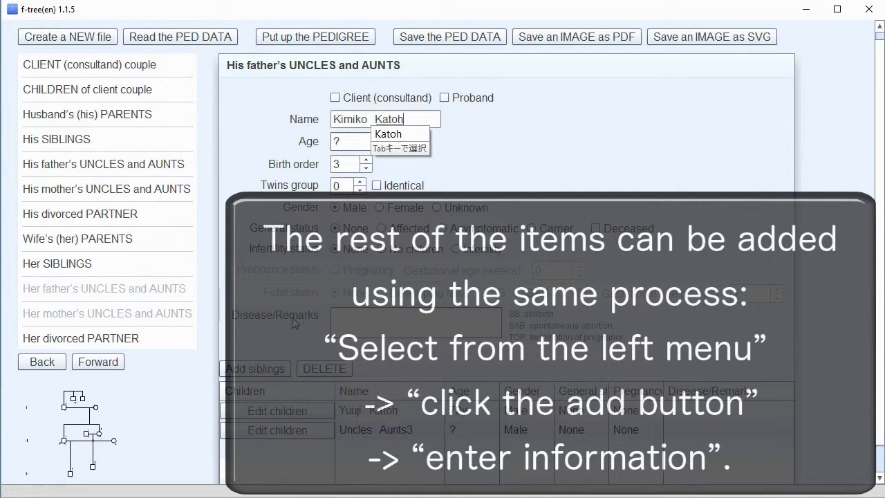
click(282, 369)
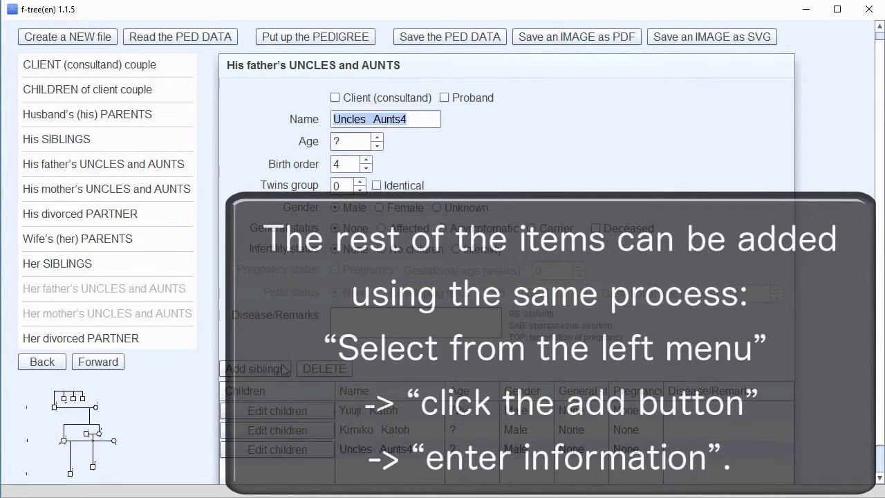
key(Tab)
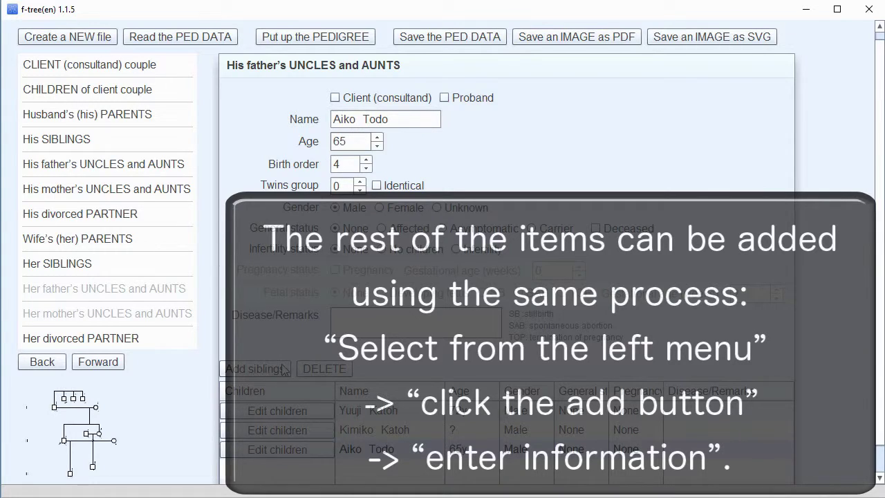
Add the husband's divorced partner by name and their son, aged 7.
click(80, 214)
click(278, 367)
key(Tab)
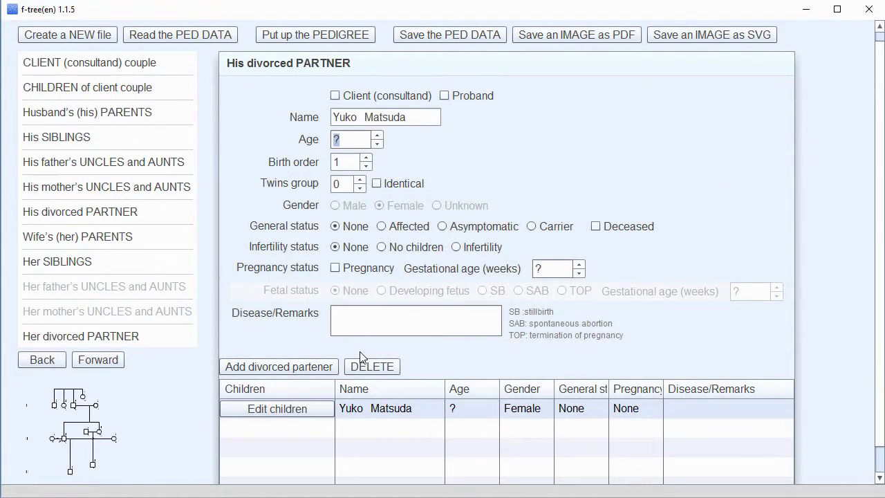
click(309, 412)
click(231, 370)
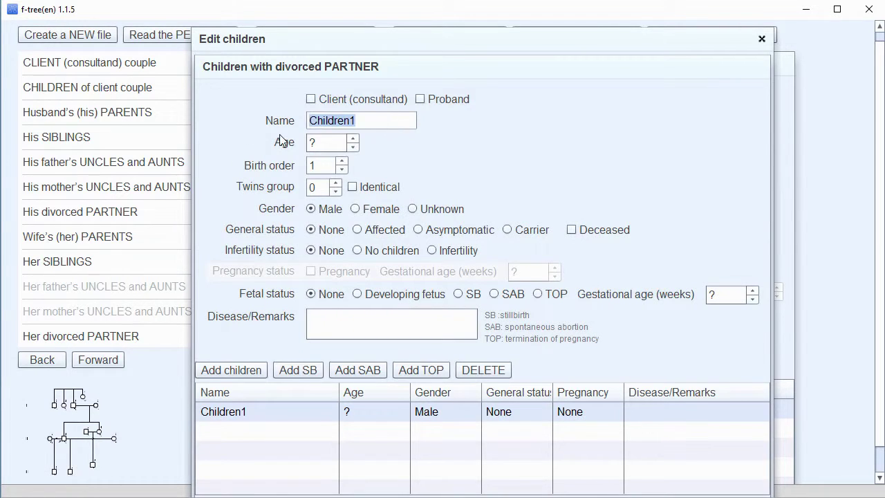
key(Return)
text(7)
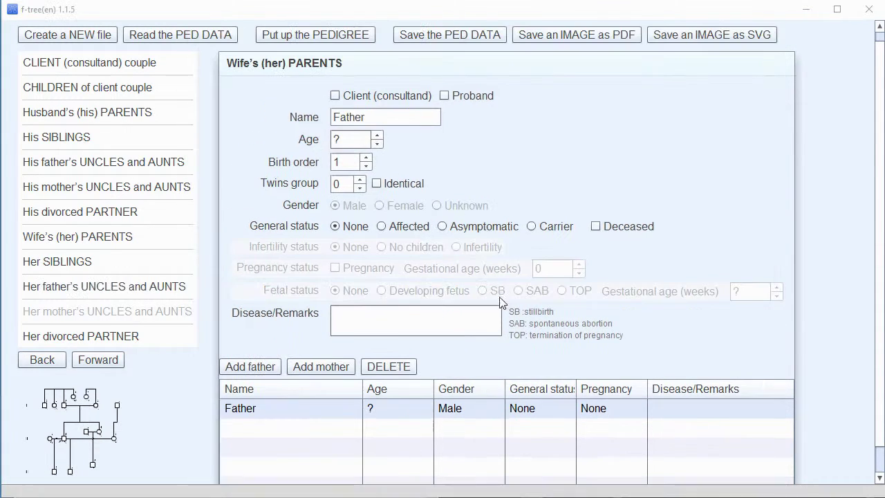
Enter the wife's father's full name in her parents section.
click(349, 118)
key(Tab)
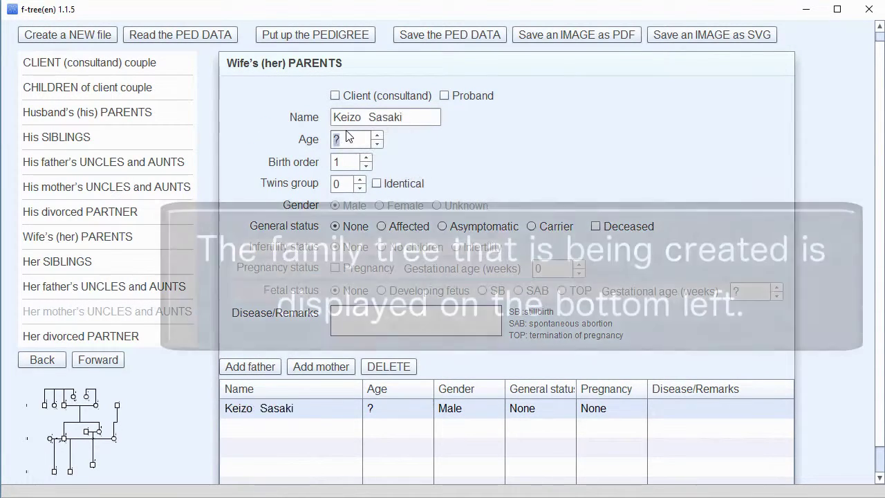
Set the wife's father's age to 68y and add her mother's full name.
text(68y)
click(321, 367)
key(Return)
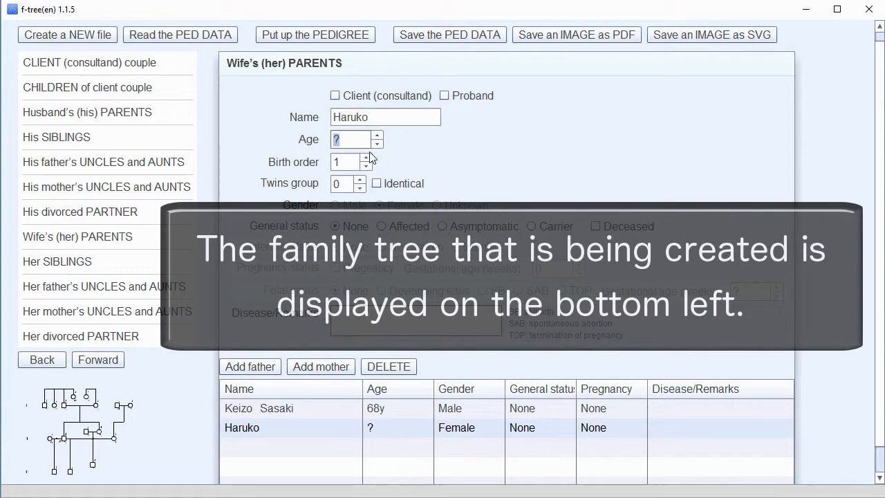
click(388, 117)
key(Return)
Add the wife's two brothers, aged 33 and 27, then add an uncle on her father's side.
click(72, 262)
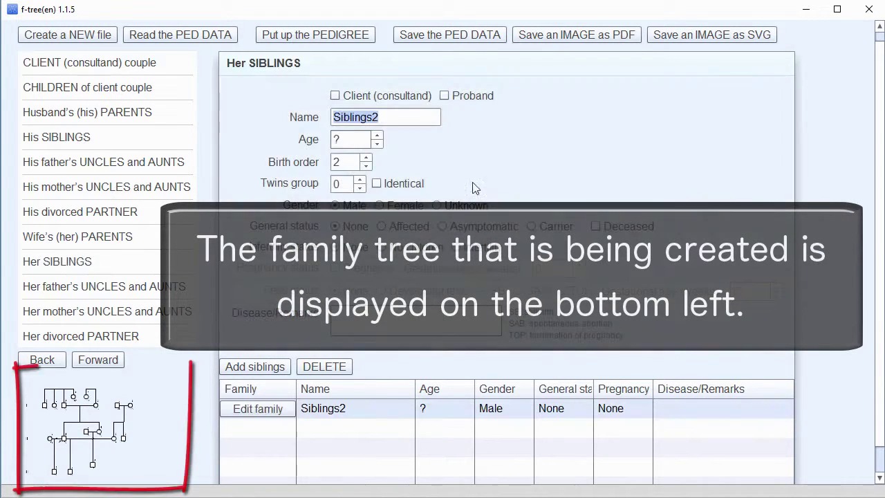
key(Tab)
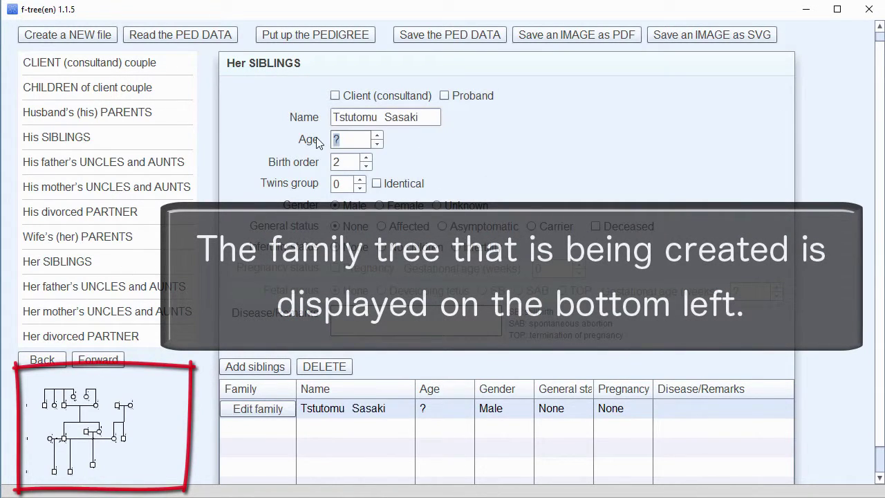
text(33)
click(254, 366)
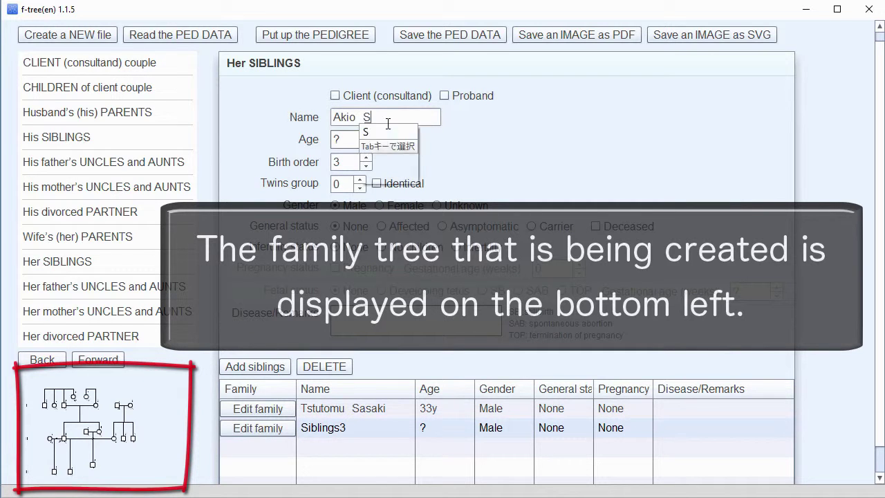
key(Tab)
text(27)
click(104, 286)
click(255, 367)
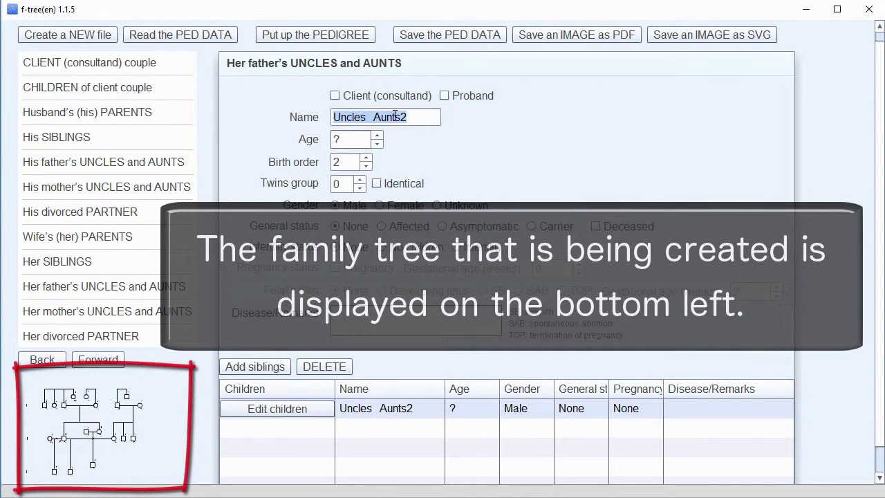
Add an uncle aged 66 and a female aunt aged 64 to her father's uncles and aunts.
key(Tab)
text(66)
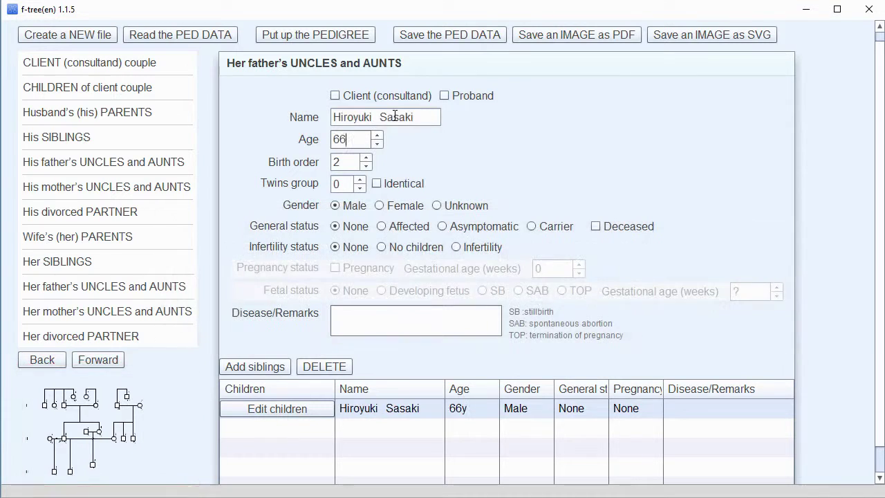
click(255, 366)
key(Tab)
text(64)
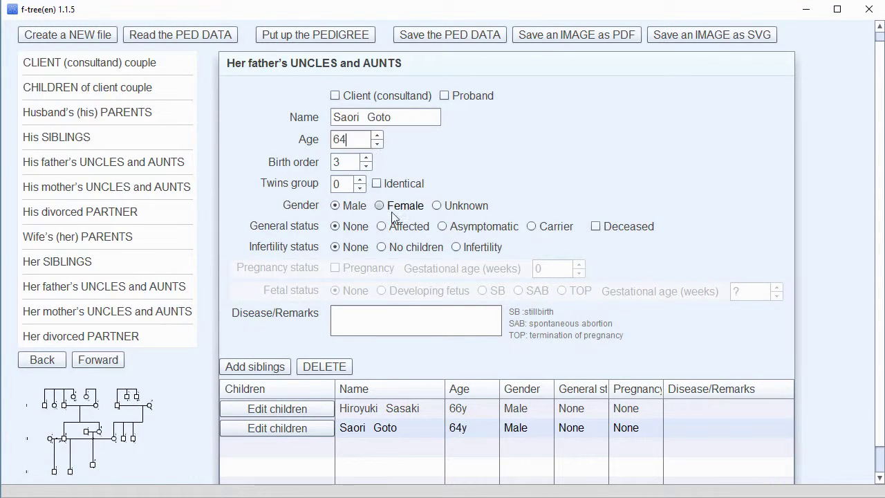
click(392, 208)
Add a first uncle on her mother's side, aged 76 with birth order 1.
click(160, 304)
click(255, 367)
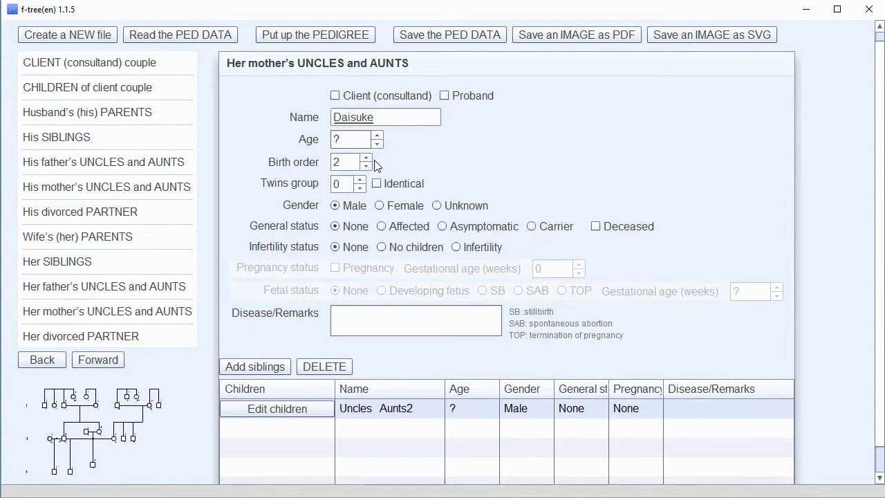
key(Tab)
text(76)
key(Tab)
text(1)
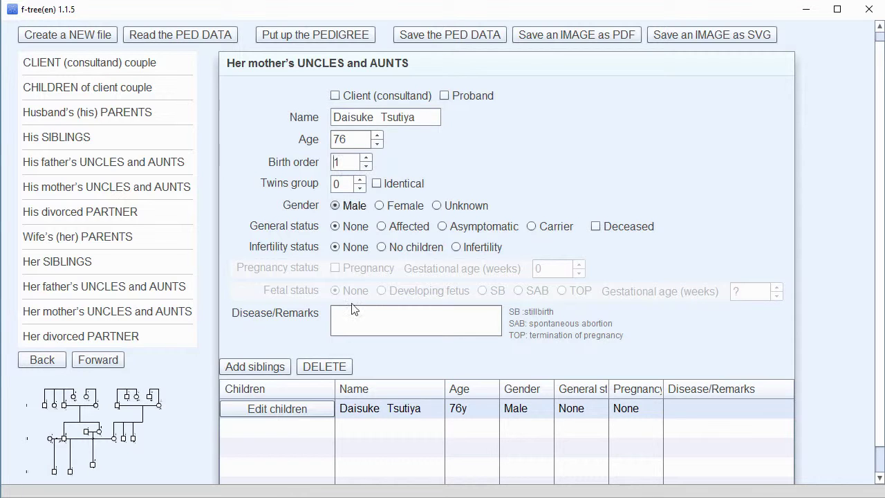
Add a second maternal uncle aged 74, then display the complete pedigree chart.
click(255, 367)
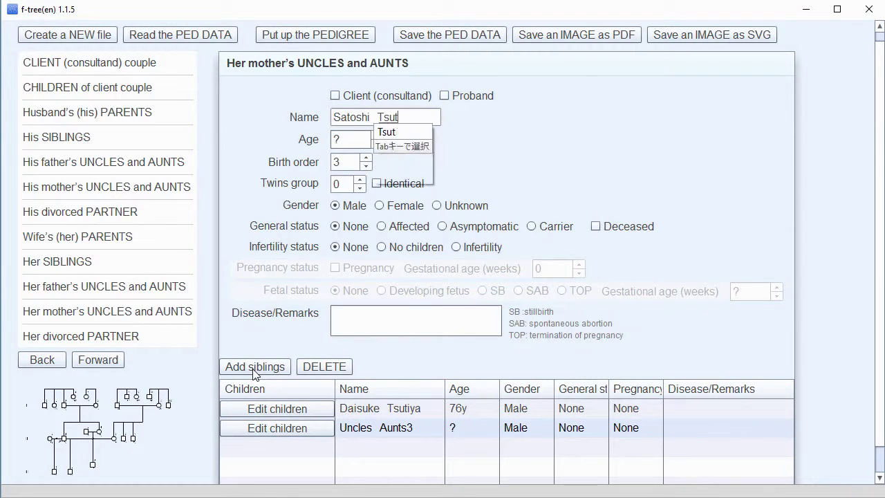
key(Tab)
text(74)
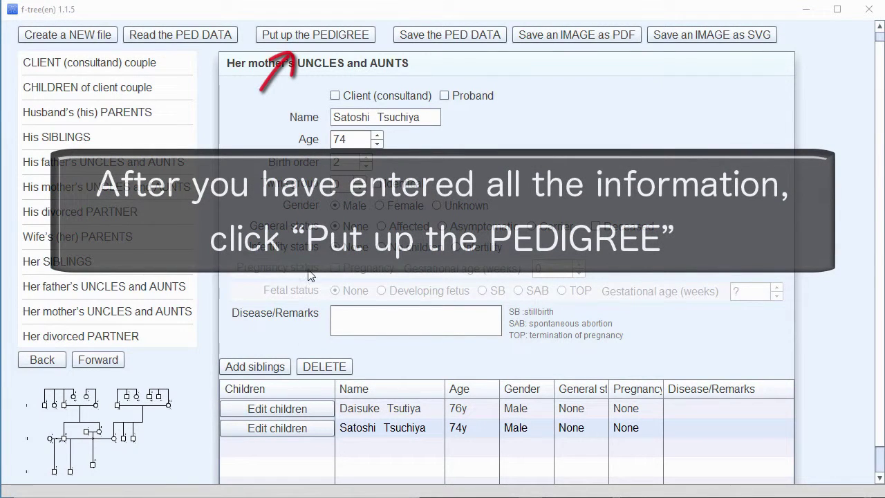
click(332, 38)
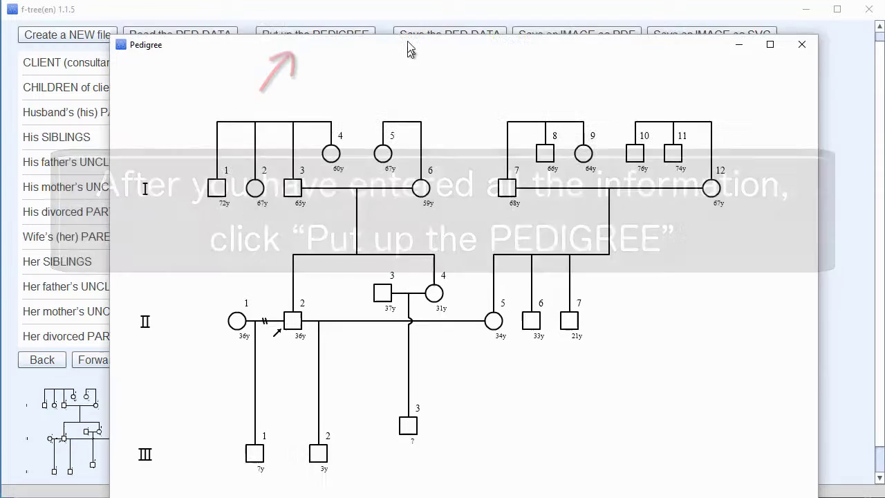
drag(408, 49, 407, 27)
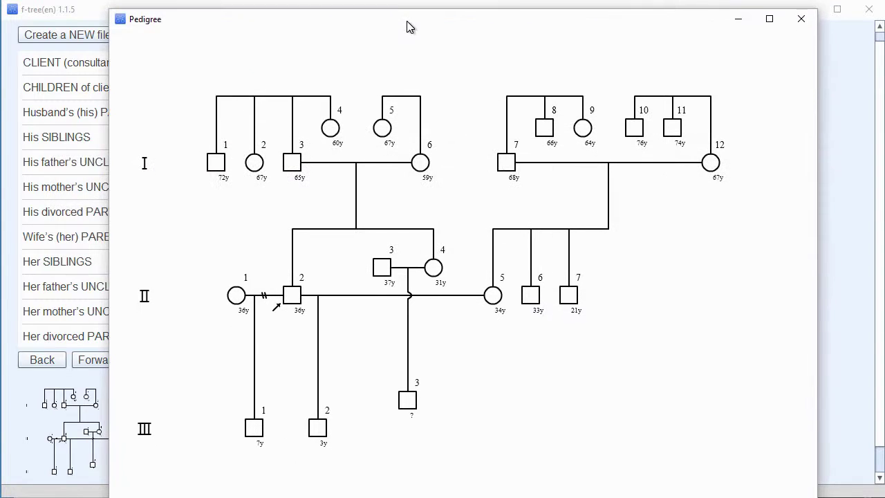